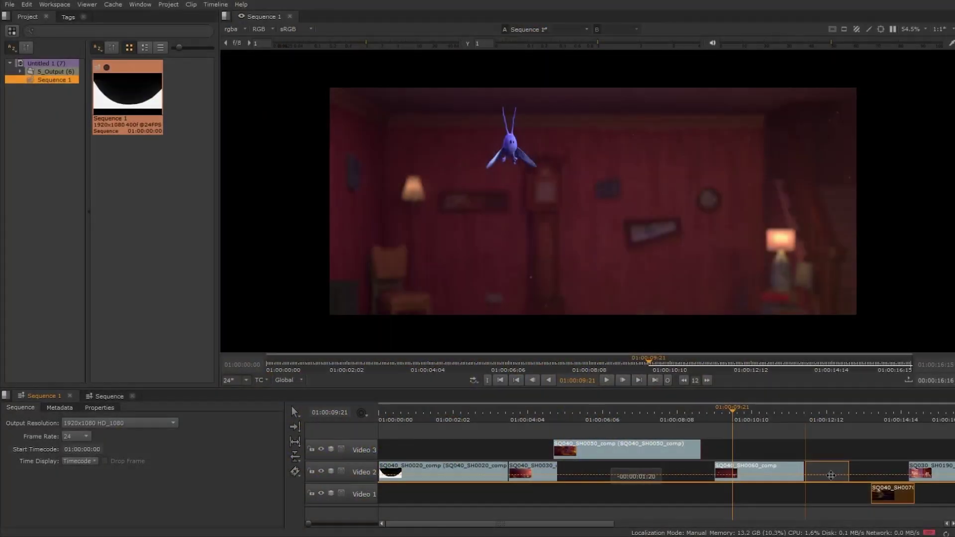
Step: Move SQ040_SH007 and SQ040_SH0030 up onto Video 2 and switch the clip to version V02
{"action": "left_click_drag", "start_coordinate": [829, 472], "coordinate": [832, 474]}
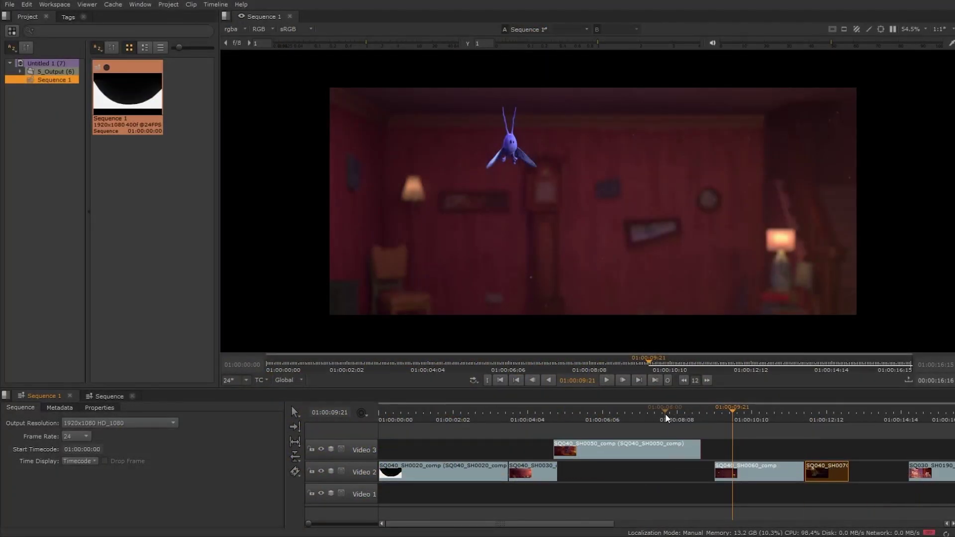
{"action": "left_click", "coordinate": [601, 422]}
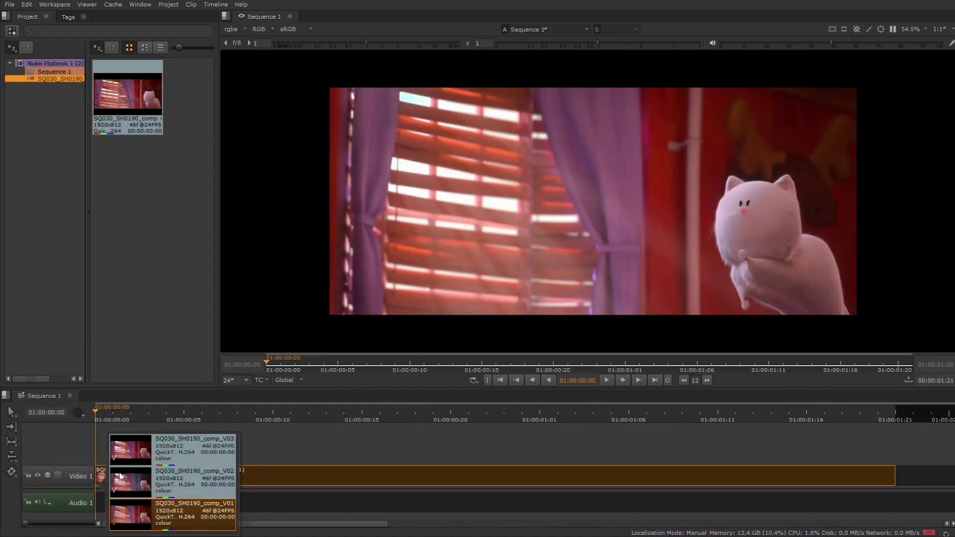
{"action": "left_click", "coordinate": [164, 486]}
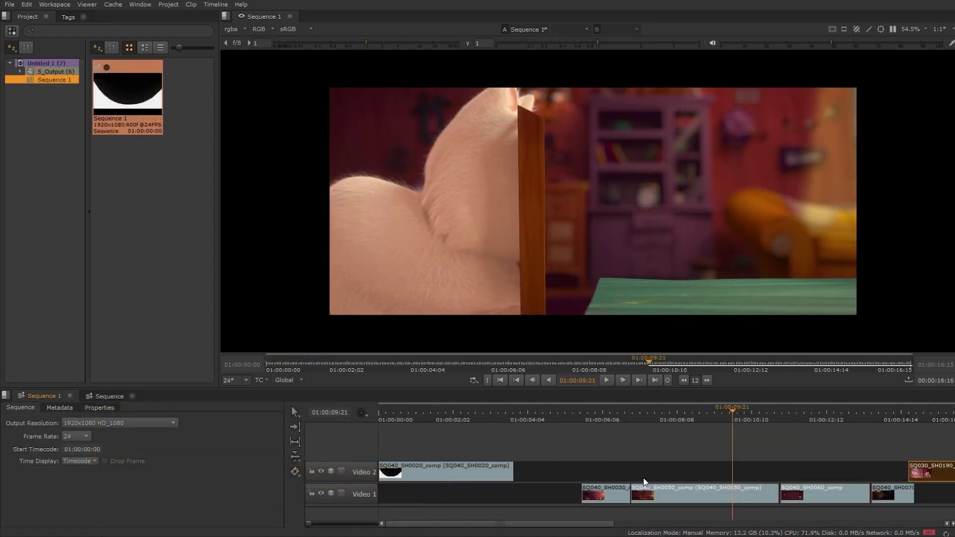
{"action": "left_click", "coordinate": [597, 494]}
{"action": "left_click_drag", "start_coordinate": [598, 493], "coordinate": [525, 474]}
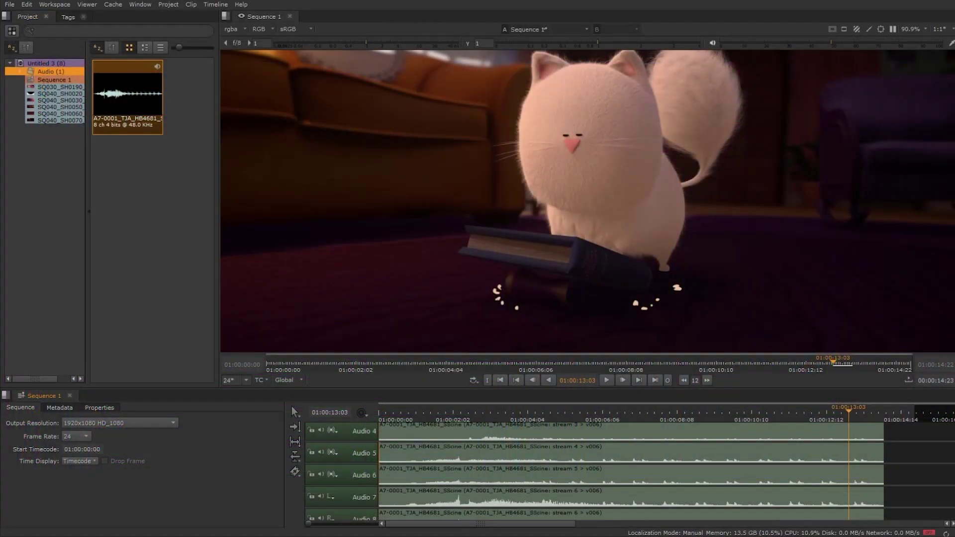
{"action": "scroll", "coordinate": [592, 470], "scroll_direction": "down", "scroll_amount": 1}
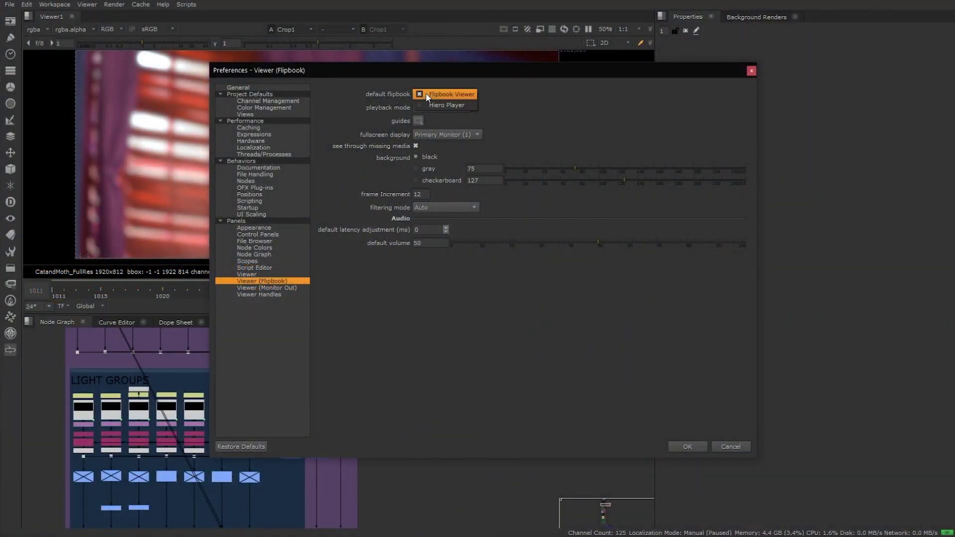
Step: Make Hiero Player Nuke's default flipbook and render Write1 frames 1011–1056 to it
{"action": "left_click", "coordinate": [432, 102]}
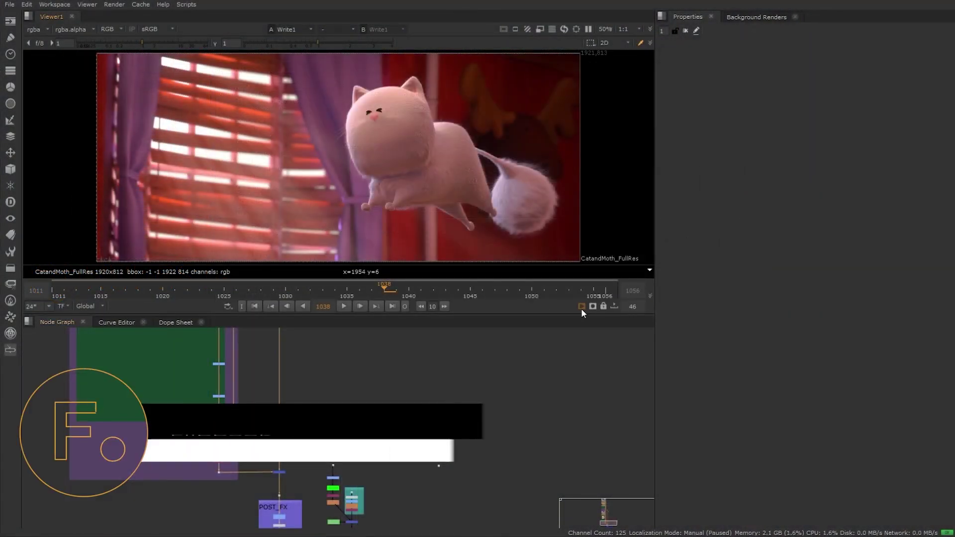
{"action": "left_click", "coordinate": [581, 306]}
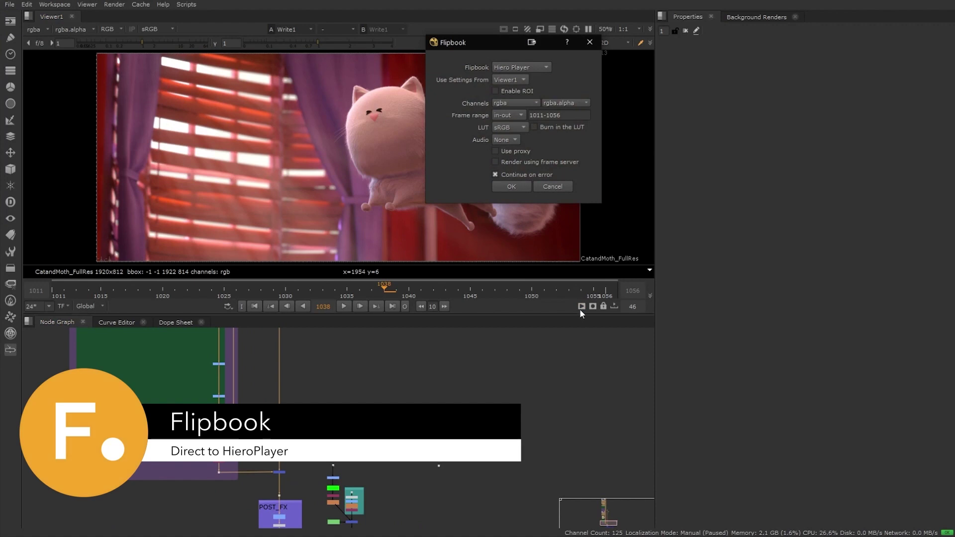
{"action": "left_click", "coordinate": [512, 188]}
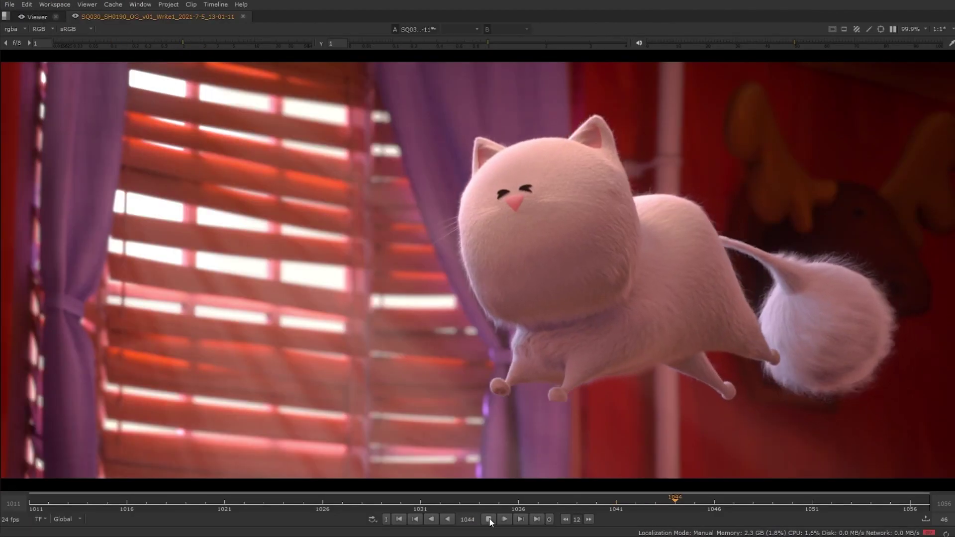
Step: Play back the rendered Write1 flipbook in Hiero Player
{"action": "left_click", "coordinate": [489, 518]}
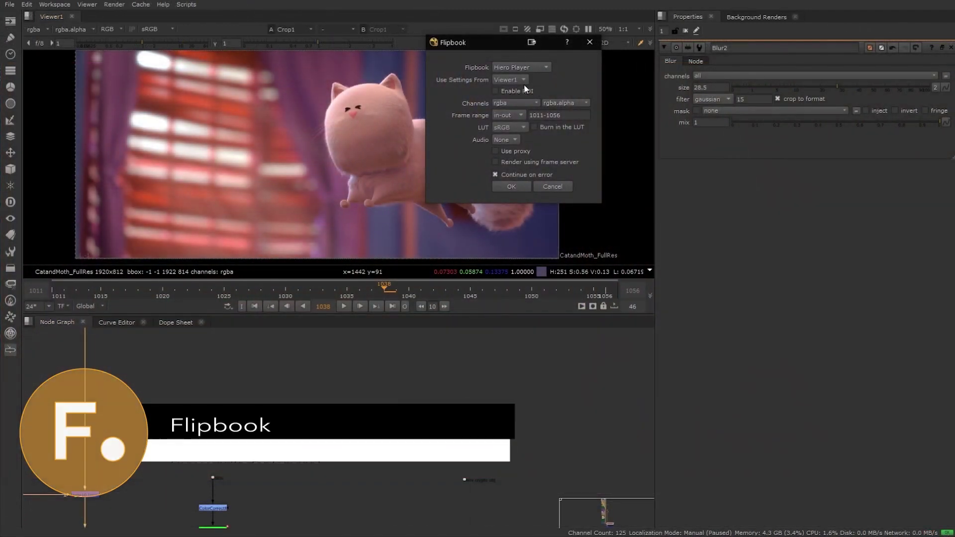
Step: Render the Crop1 flipbook in the background using the frame server
{"action": "left_click", "coordinate": [519, 162]}
{"action": "left_click", "coordinate": [521, 187]}
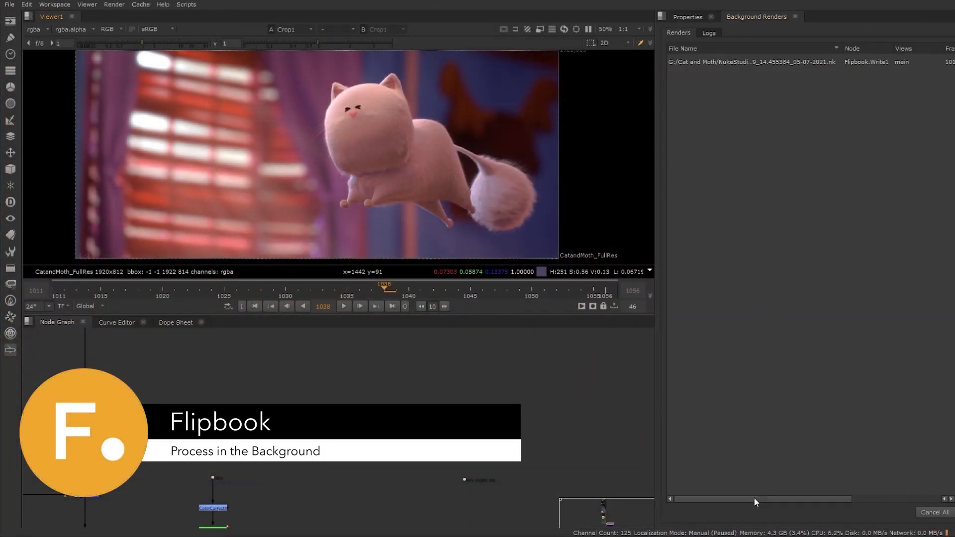
{"action": "left_click_drag", "start_coordinate": [718, 497], "coordinate": [808, 498]}
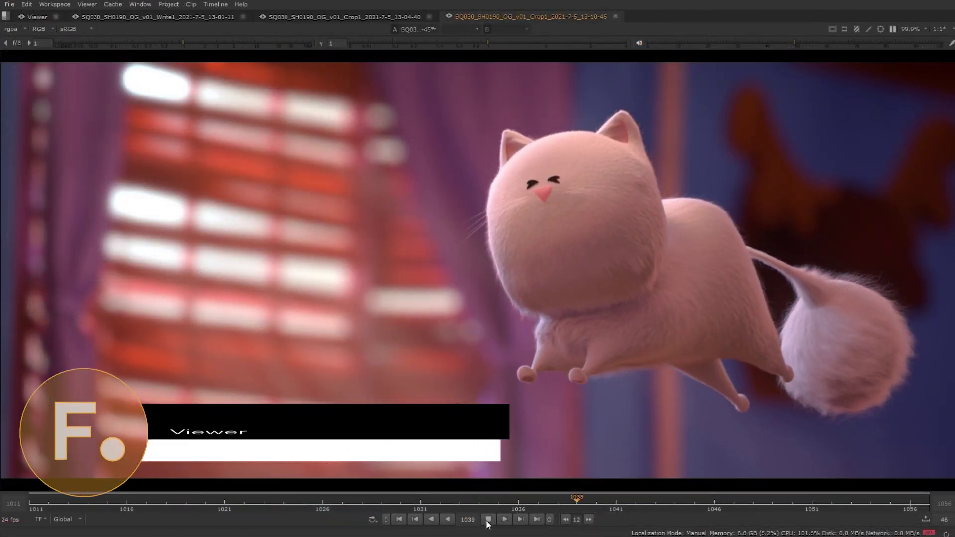
Step: Stop at frame 1040, zoom onto the cat's face, scrub frames 1033–1040, then shift the wipe split
{"action": "left_click", "coordinate": [488, 519]}
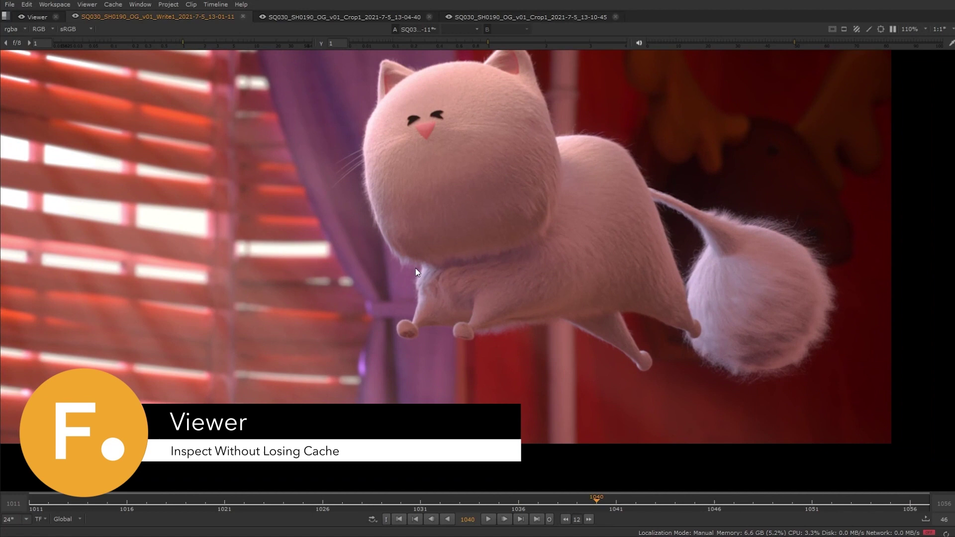
{"action": "scroll", "coordinate": [416, 268], "scroll_direction": "up", "scroll_amount": 5}
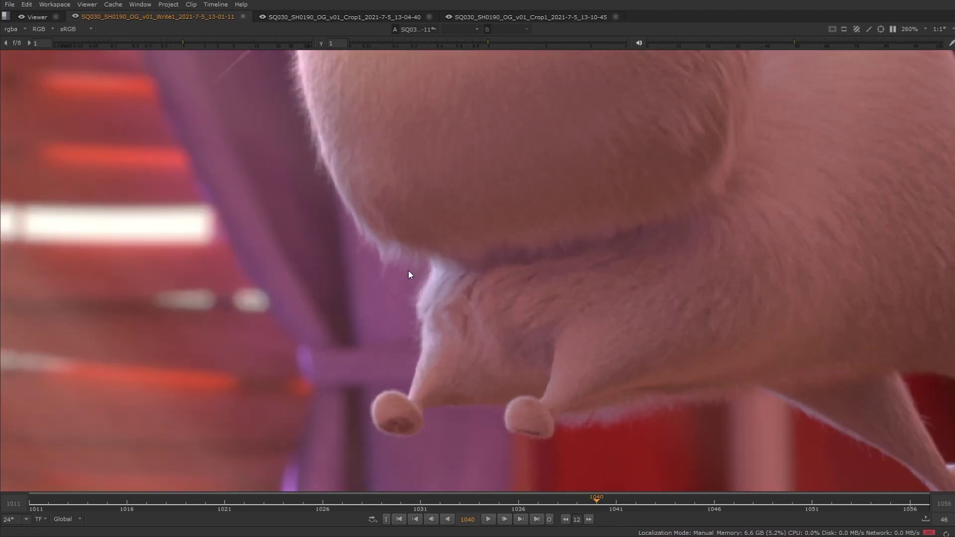
{"action": "left_click_drag", "start_coordinate": [407, 270], "coordinate": [512, 463]}
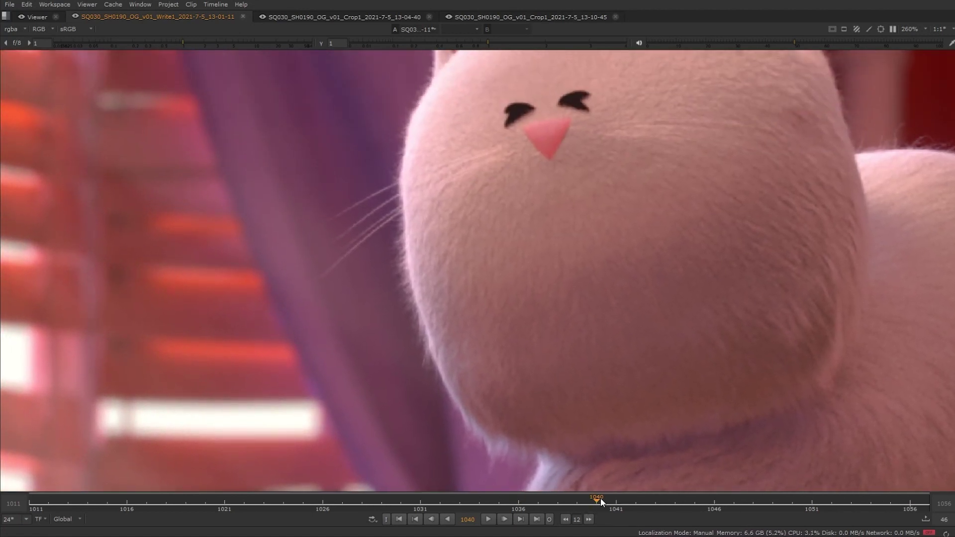
{"action": "left_click_drag", "start_coordinate": [602, 502], "coordinate": [706, 504]}
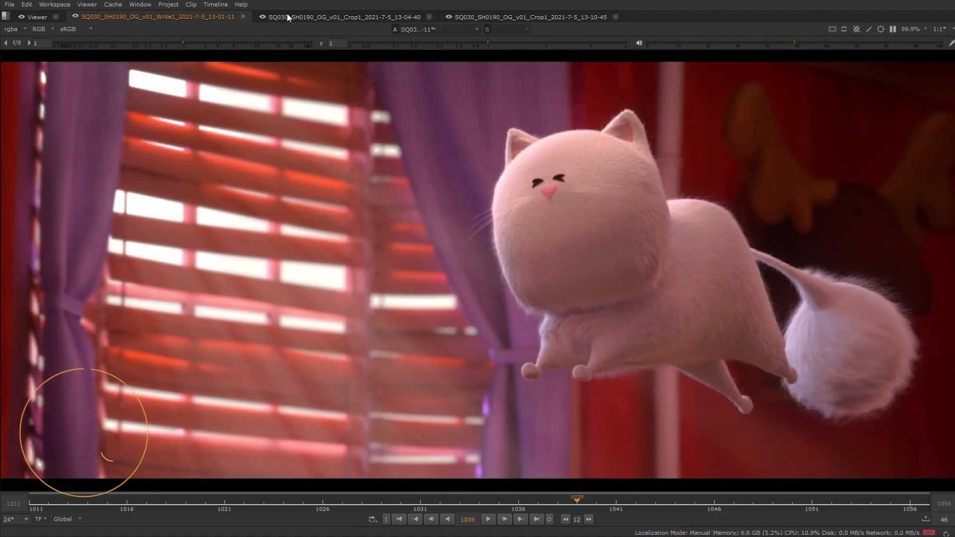
{"action": "left_click", "coordinate": [531, 16]}
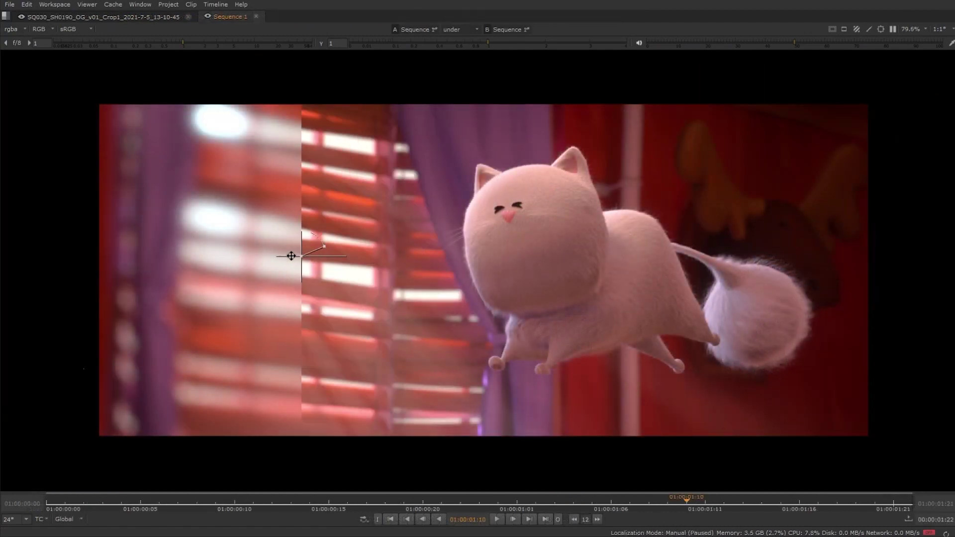
{"action": "left_click_drag", "start_coordinate": [291, 255], "coordinate": [432, 270]}
Step: Play the two versions in horizontal side-by-side compare, then return to the under wipe mode
{"action": "left_click", "coordinate": [475, 30]}
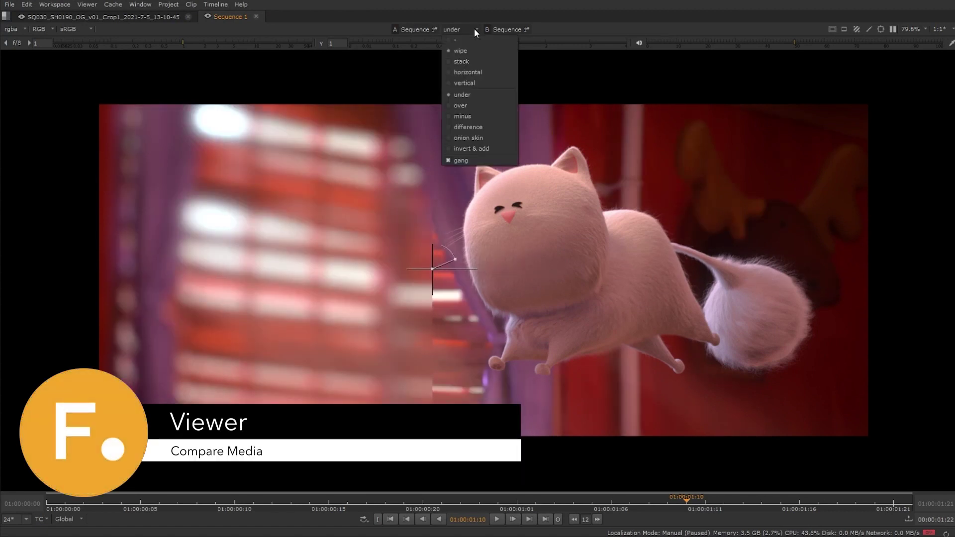
{"action": "left_click", "coordinate": [477, 71]}
{"action": "left_click", "coordinate": [497, 519]}
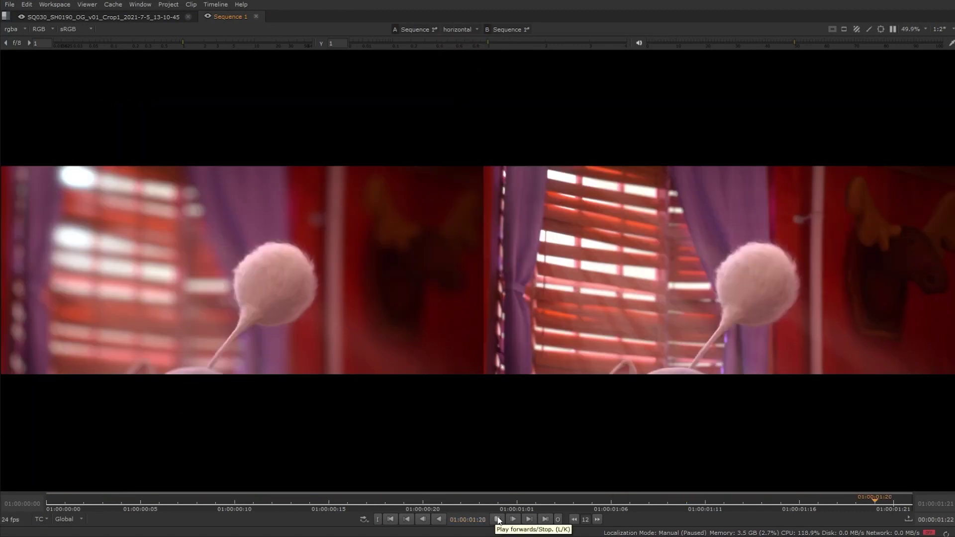
{"action": "left_click", "coordinate": [460, 30]}
{"action": "left_click", "coordinate": [462, 94]}
{"action": "left_click", "coordinate": [464, 29]}
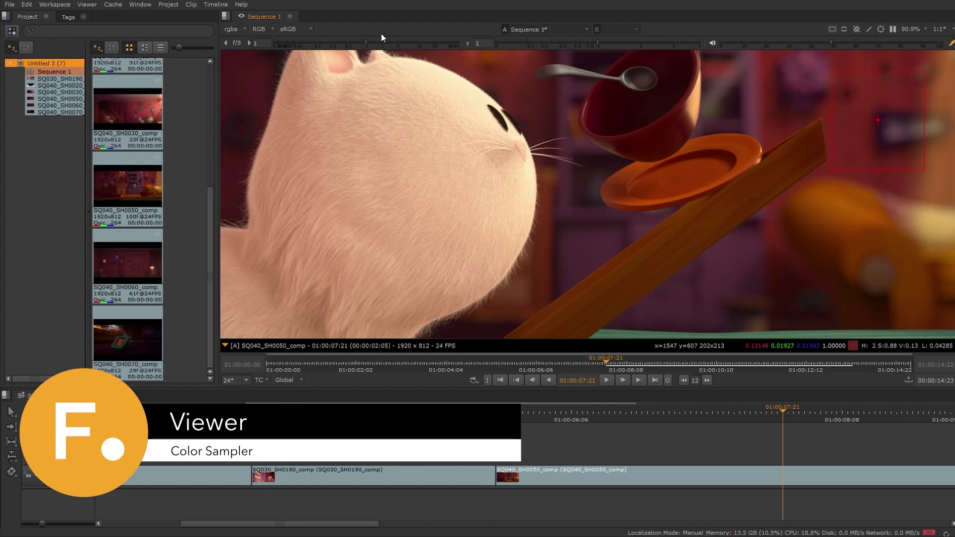
Step: Lower the viewer gain to 0.82, reset it to 1, and adjust the gamma
{"action": "mouse_move", "coordinate": [368, 44]}
{"action": "left_mouse_down"}
{"action": "mouse_move", "coordinate": [387, 42]}
{"action": "mouse_move", "coordinate": [362, 44]}
{"action": "left_mouse_up"}
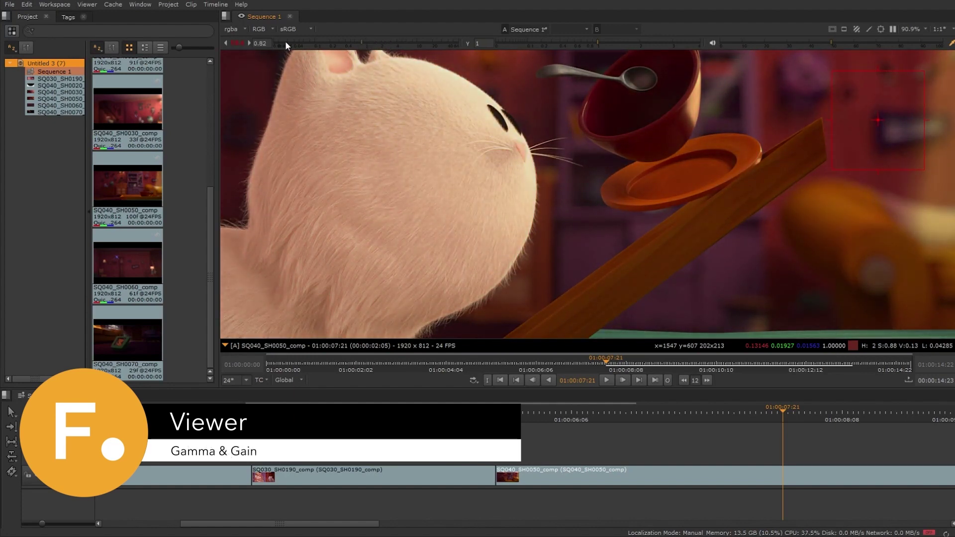
{"action": "left_click", "coordinate": [239, 42]}
{"action": "mouse_move", "coordinate": [595, 44]}
{"action": "left_mouse_down"}
{"action": "mouse_move", "coordinate": [608, 40]}
{"action": "mouse_move", "coordinate": [590, 41]}
{"action": "left_mouse_up"}
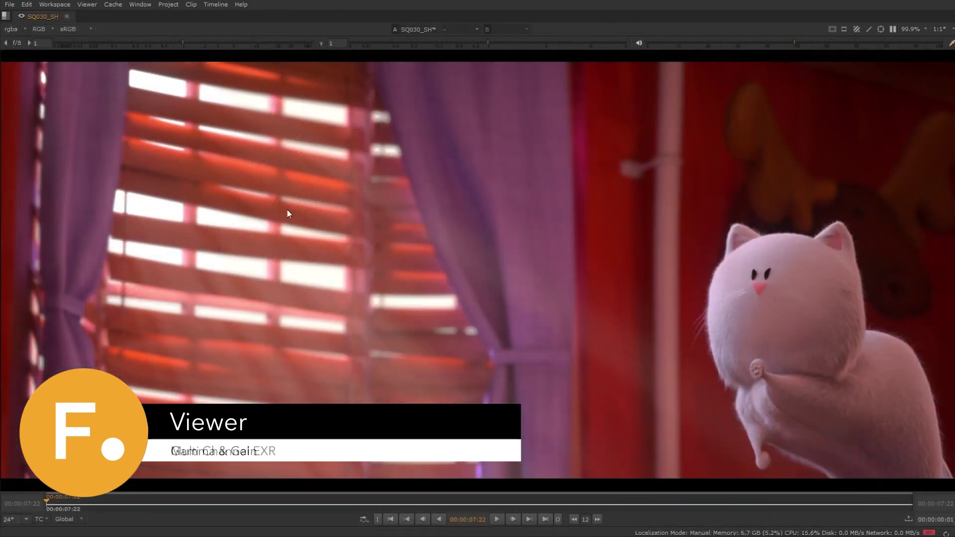
Step: Cycle through the EXR's channel layers, then return to the rgba beauty pass
{"action": "key", "text": "Page_Down"}
{"action": "key", "text": "Page_Down"}
{"action": "key", "text": "Page_Down"}
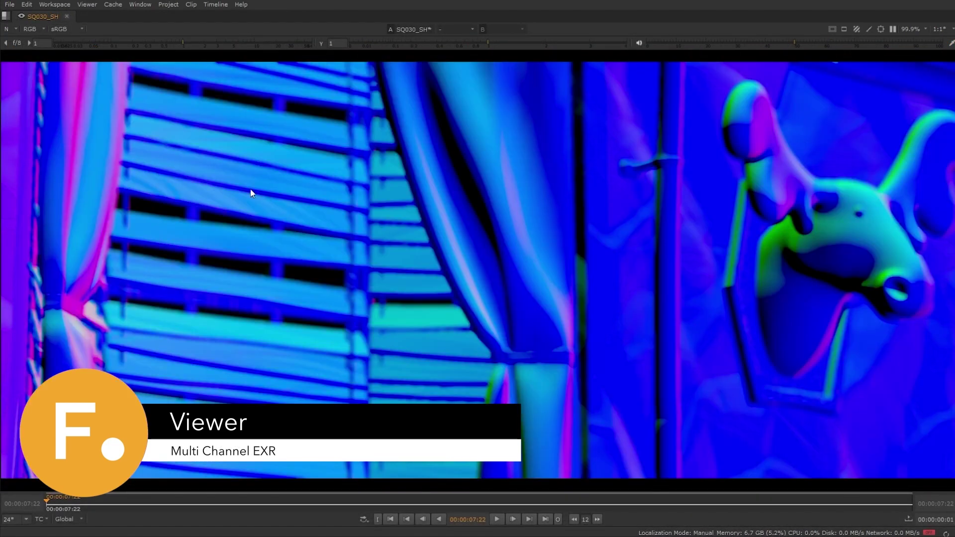
{"action": "left_click", "coordinate": [4, 28]}
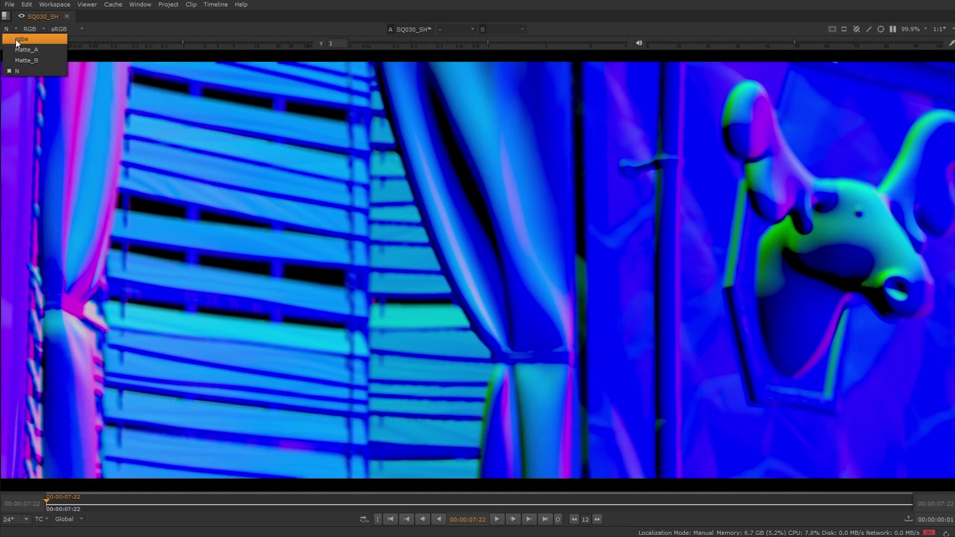
{"action": "left_click", "coordinate": [20, 39]}
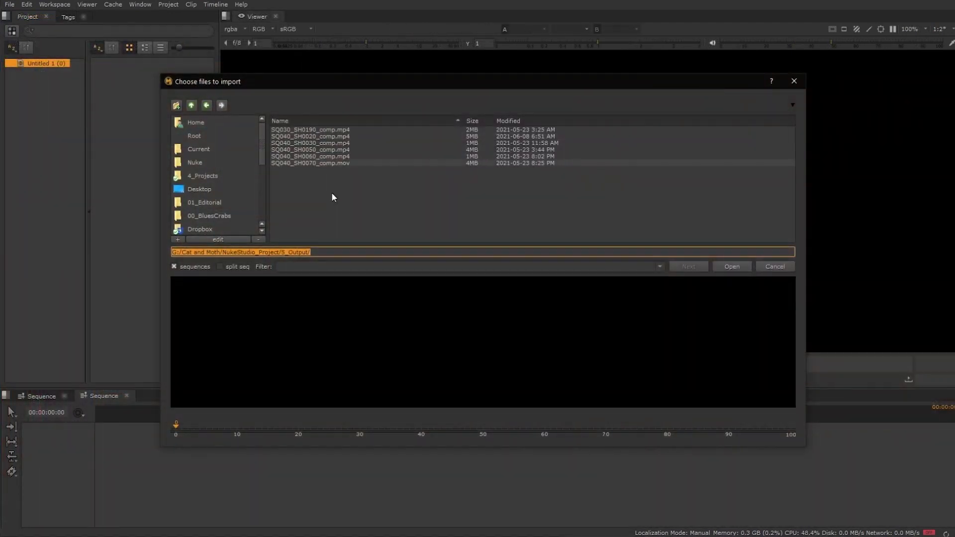
Step: Import all six comp files, build a sequence from them, and play it
{"action": "key", "text": "ctrl+a"}
{"action": "left_click", "coordinate": [739, 268]}
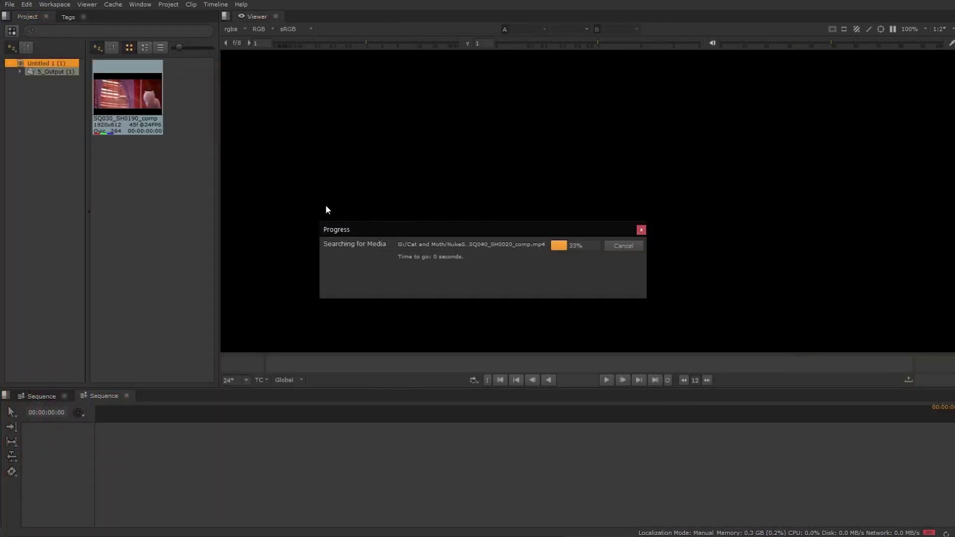
{"action": "key", "text": "ctrl+a"}
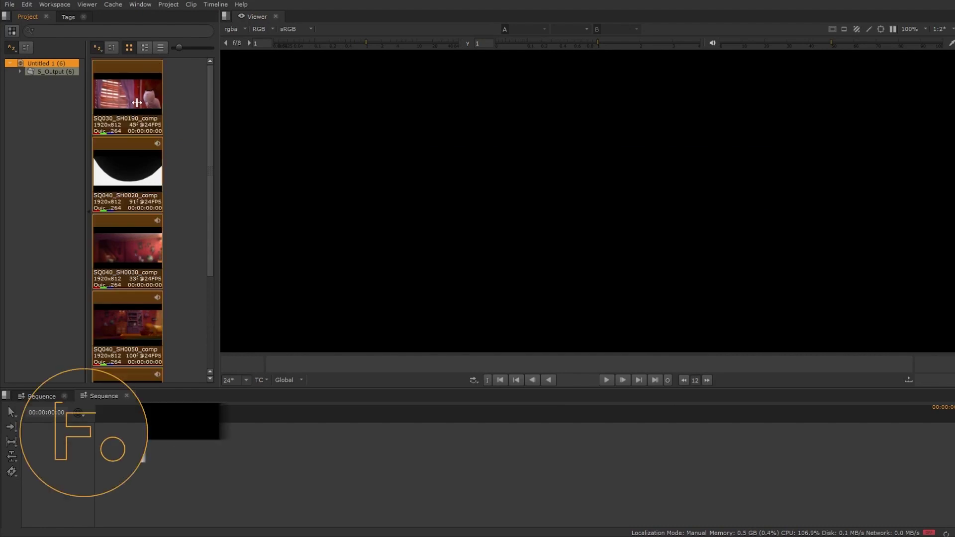
{"action": "left_click_drag", "start_coordinate": [150, 174], "coordinate": [348, 463]}
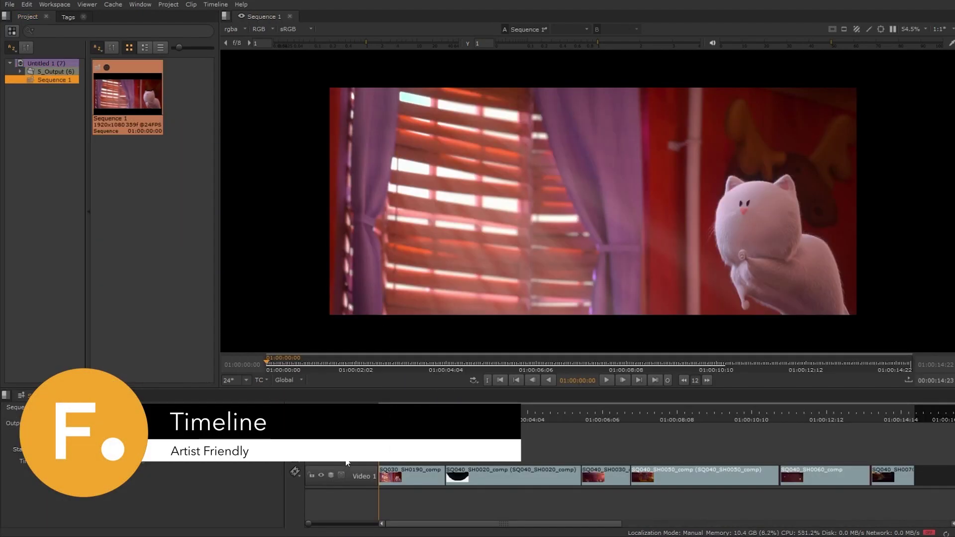
{"action": "left_click", "coordinate": [606, 380]}
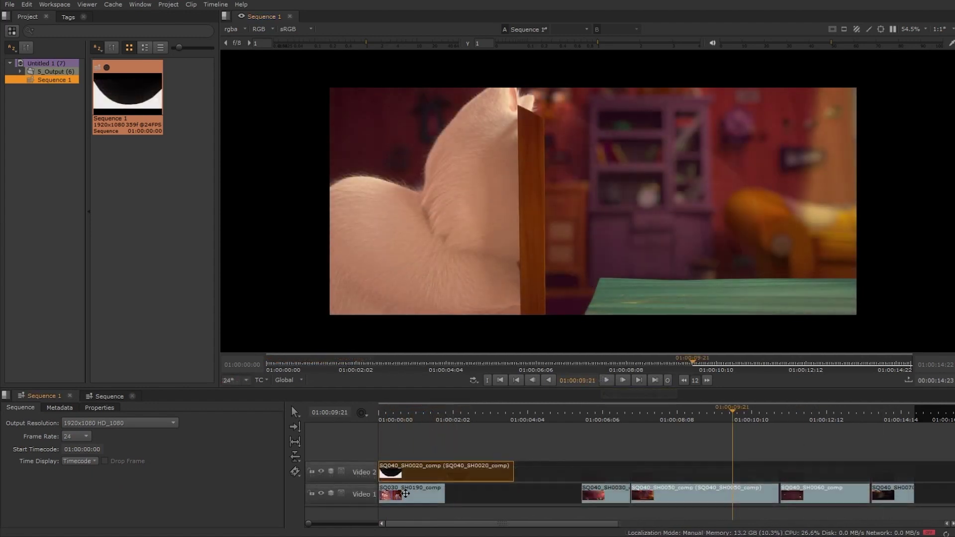
Step: Move SQ030_SH0190, SH0030, SH0050, SH0060 and SH0070 onto Video 2, then scrub back to the cat-and-bug shot
{"action": "left_click_drag", "start_coordinate": [405, 496], "coordinate": [926, 474]}
{"action": "left_click_drag", "start_coordinate": [604, 493], "coordinate": [533, 473]}
{"action": "left_click_drag", "start_coordinate": [704, 494], "coordinate": [627, 450]}
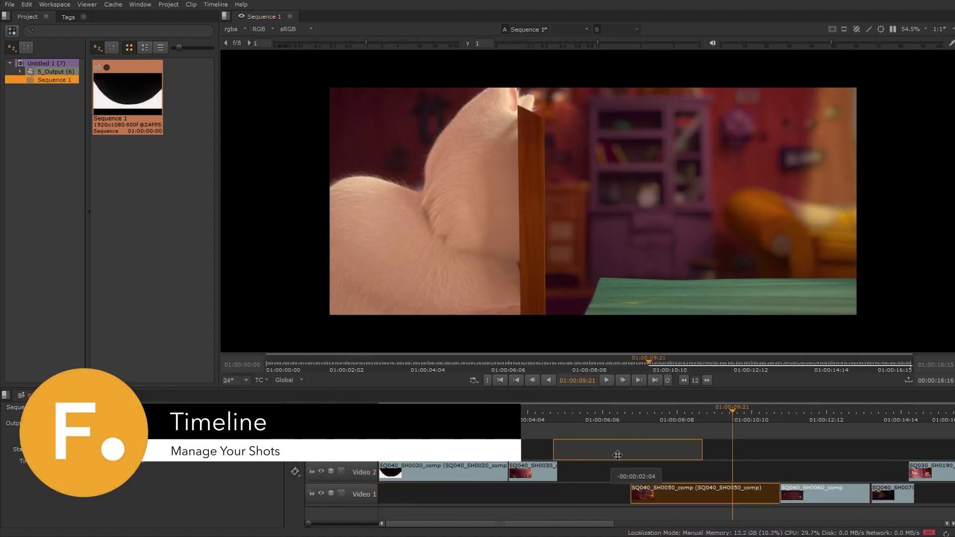
{"action": "left_click_drag", "start_coordinate": [826, 494], "coordinate": [761, 471]}
{"action": "left_click_drag", "start_coordinate": [893, 495], "coordinate": [828, 473]}
{"action": "left_click", "coordinate": [605, 421]}
{"action": "left_click_drag", "start_coordinate": [605, 421], "coordinate": [467, 431]}
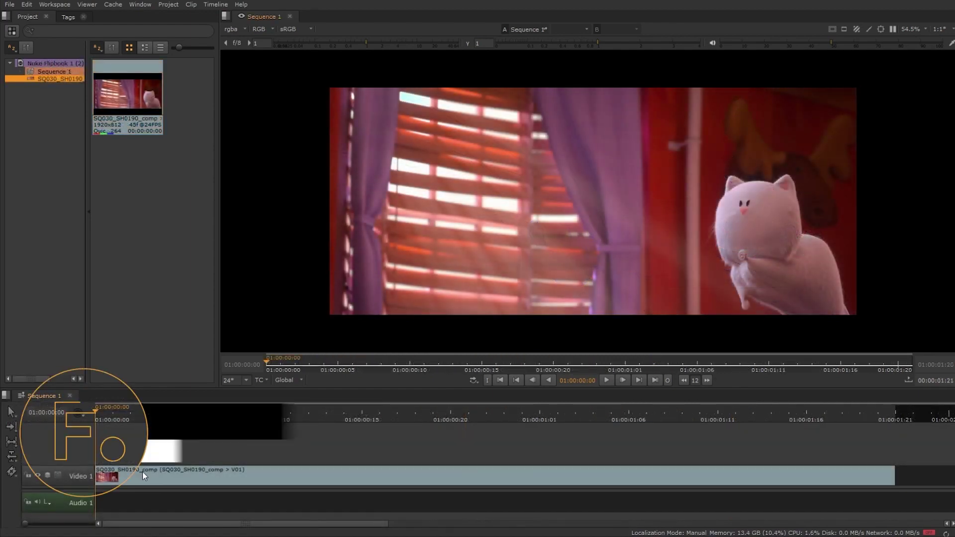
Step: Run Editorial > Scan For Versions on the SQ030_SH0190_comp clip and dismiss the results message
{"action": "right_click", "coordinate": [143, 472]}
{"action": "mouse_move", "coordinate": [159, 468]}
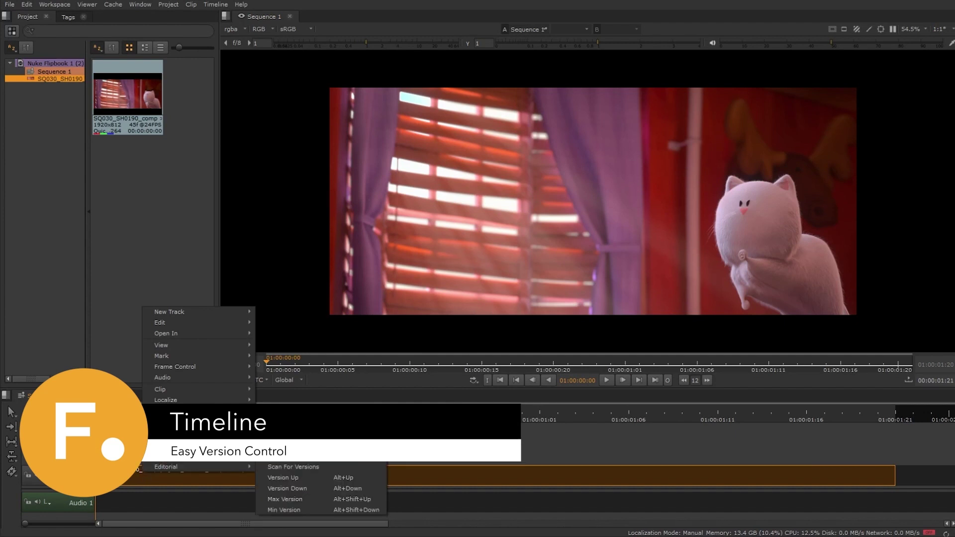
{"action": "left_click", "coordinate": [291, 466]}
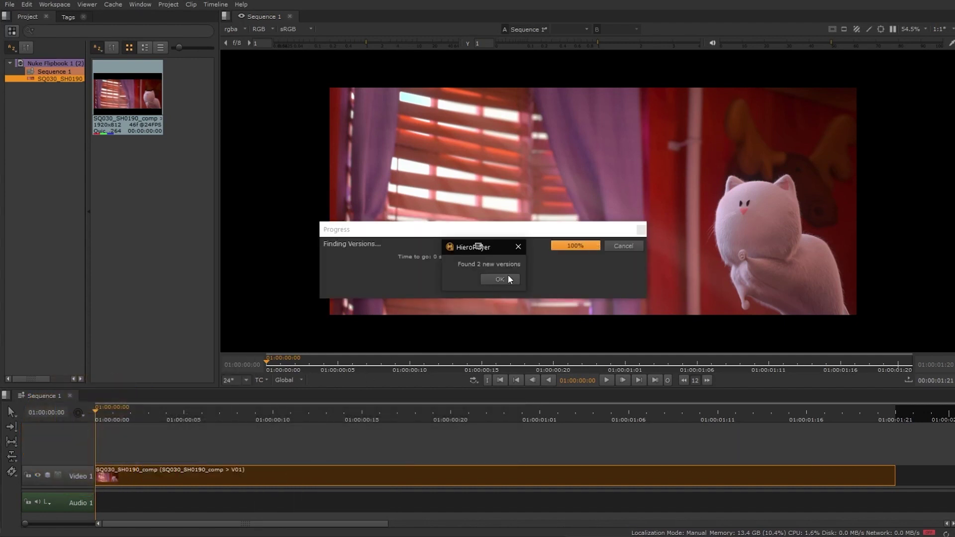
{"action": "left_click", "coordinate": [507, 277]}
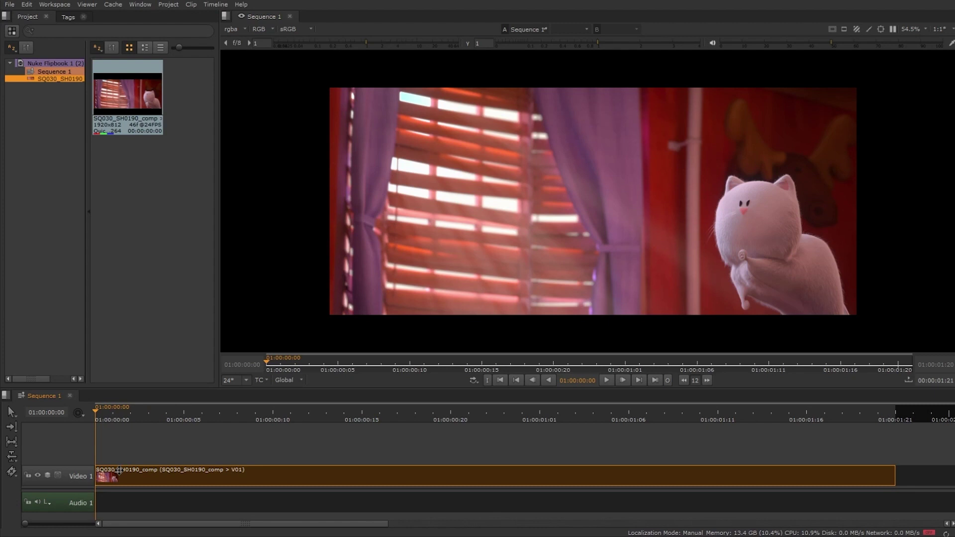
Step: Preview version V02, then switch the clip to version V03
{"action": "left_click", "coordinate": [118, 471], "text": "alt"}
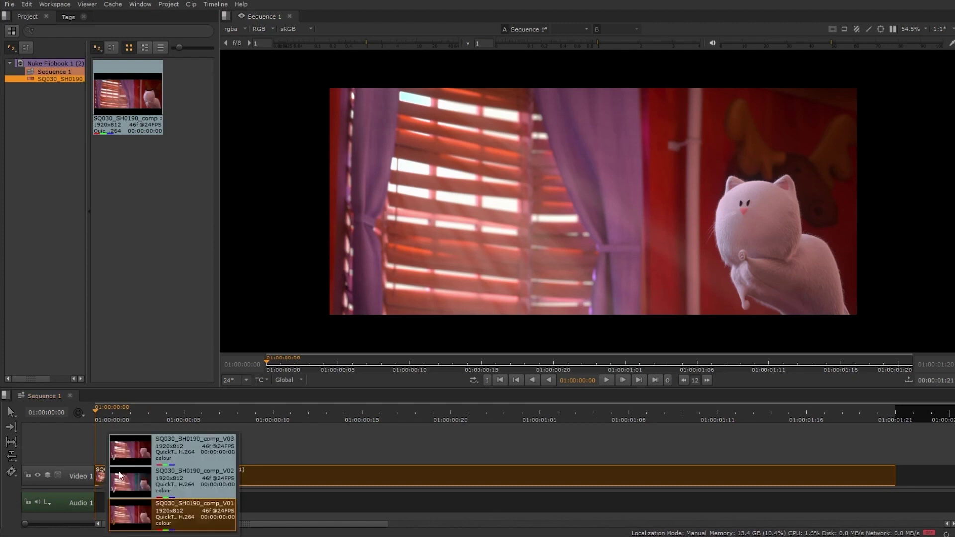
{"action": "left_click", "coordinate": [165, 490]}
{"action": "left_click", "coordinate": [169, 457]}
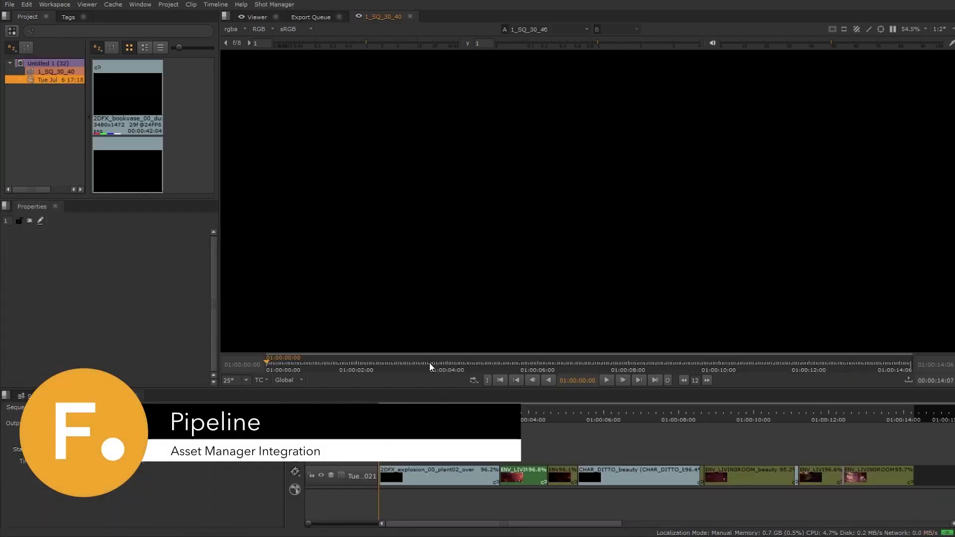
Step: Scrub to about 01:00:09:16 and select clips 2DFX_explosion through CHAR_DITTO_beauty for their context actions
{"action": "left_click_drag", "start_coordinate": [724, 420], "coordinate": [740, 420]}
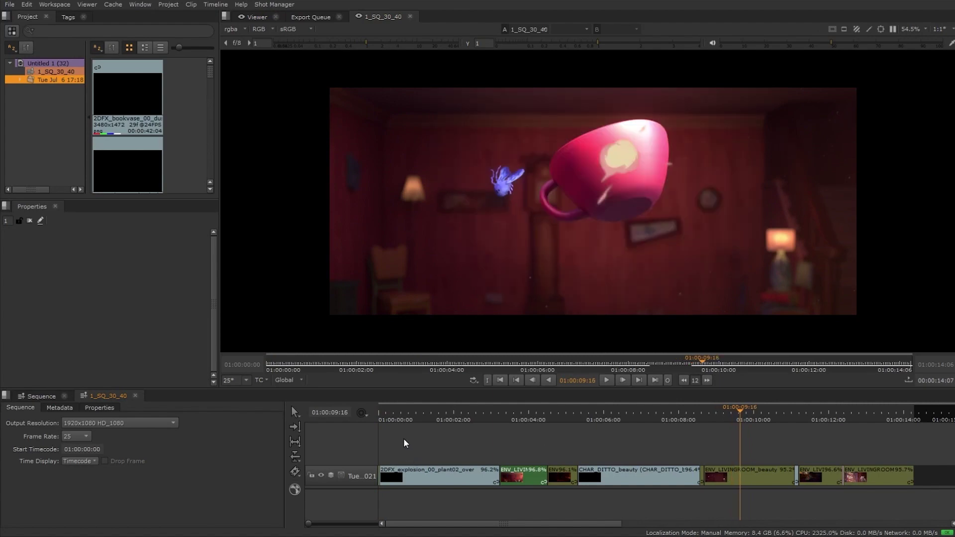
{"action": "left_click_drag", "start_coordinate": [404, 438], "coordinate": [726, 483]}
{"action": "right_click", "coordinate": [416, 472]}
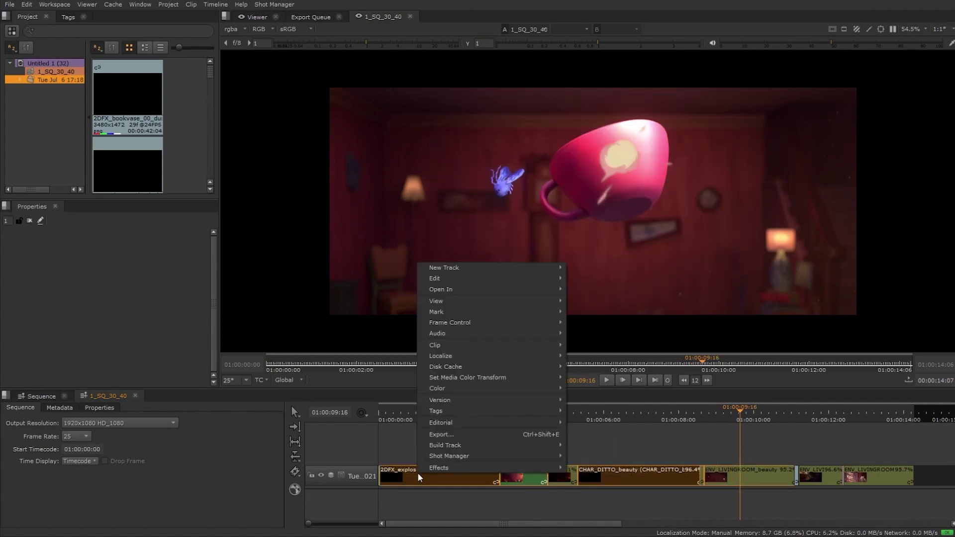
{"action": "mouse_move", "coordinate": [489, 458]}
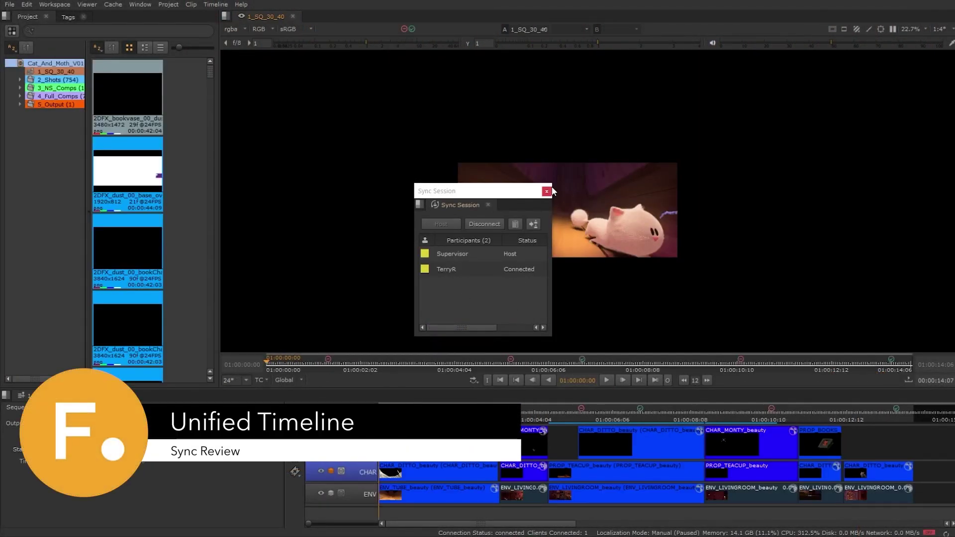
Step: Close the Sync Session panel, move the synced playhead, frame the bookshelf, and show annotation tools
{"action": "left_click", "coordinate": [546, 191]}
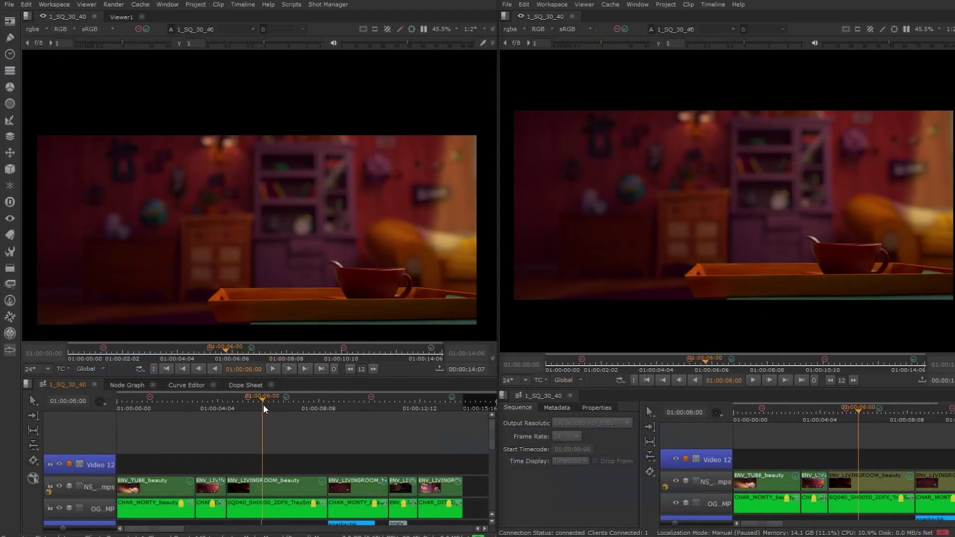
{"action": "left_click_drag", "start_coordinate": [262, 400], "coordinate": [310, 401]}
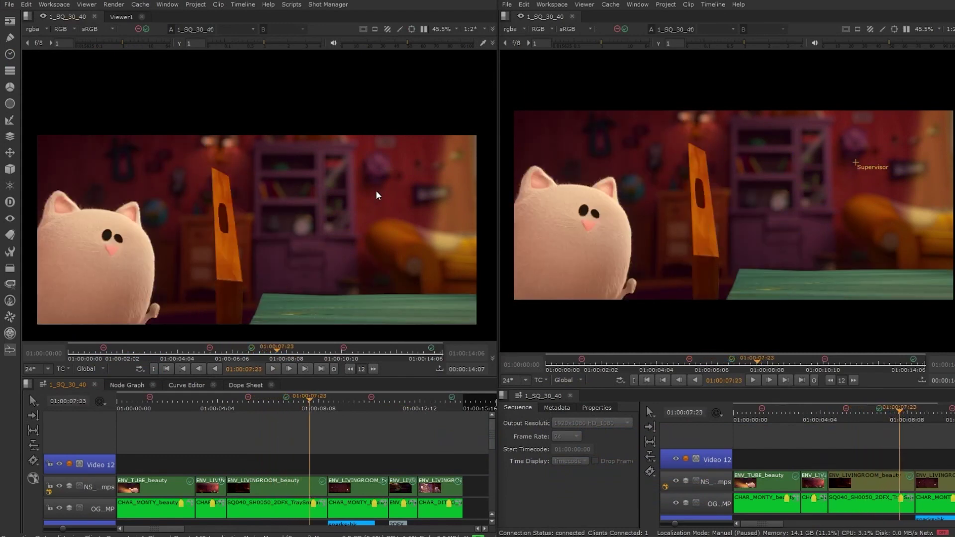
{"action": "scroll", "coordinate": [332, 208], "scroll_direction": "up", "scroll_amount": 5}
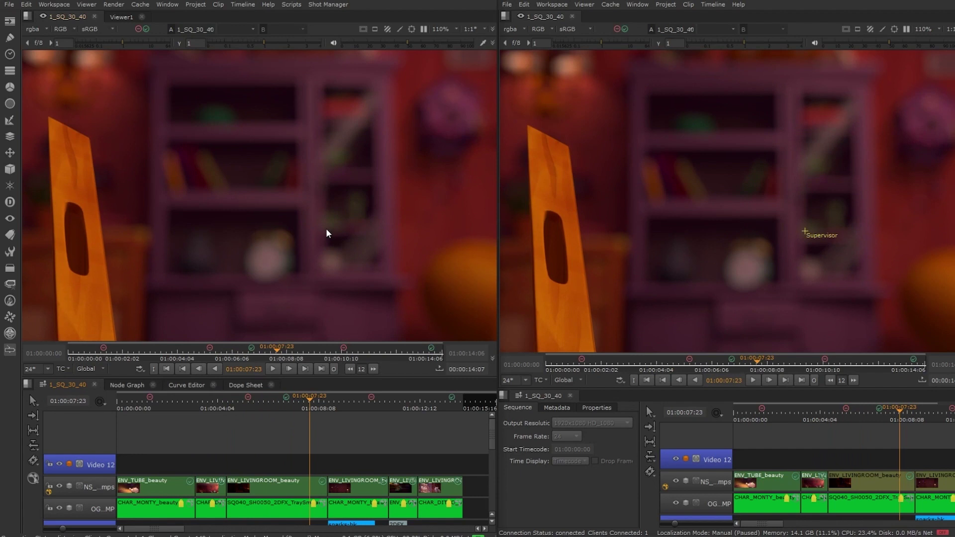
{"action": "left_click_drag", "start_coordinate": [315, 264], "coordinate": [323, 165]}
{"action": "left_click", "coordinate": [399, 28]}
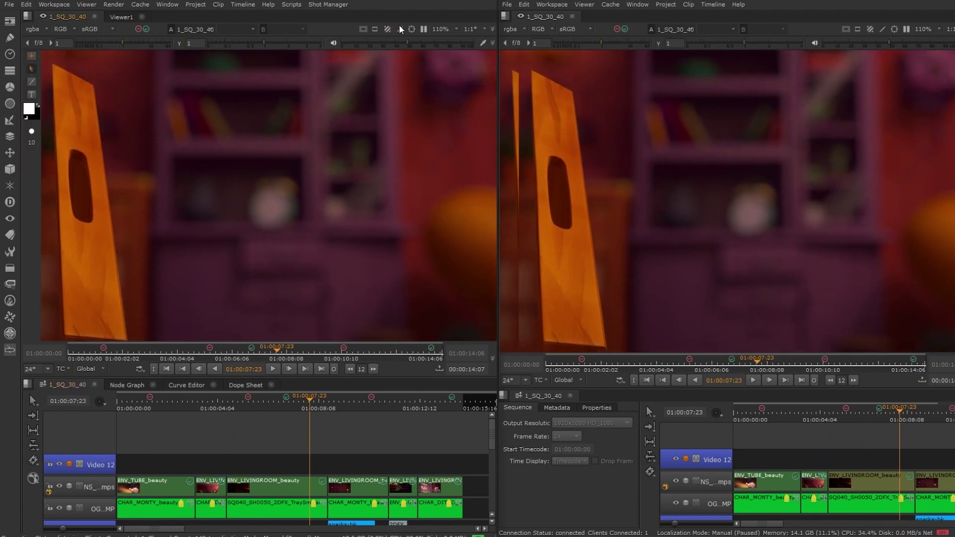
Step: Circle the bookshelf object in yellow and the splintered chair leg in blue, adding a 'Fix this' note
{"action": "left_click", "coordinate": [29, 84]}
{"action": "mouse_move", "coordinate": [359, 118]}
{"action": "left_mouse_down"}
{"action": "mouse_move", "coordinate": [253, 137]}
{"action": "mouse_move", "coordinate": [218, 185]}
{"action": "mouse_move", "coordinate": [305, 262]}
{"action": "mouse_move", "coordinate": [392, 209]}
{"action": "mouse_move", "coordinate": [384, 150]}
{"action": "mouse_move", "coordinate": [353, 120]}
{"action": "left_mouse_up"}
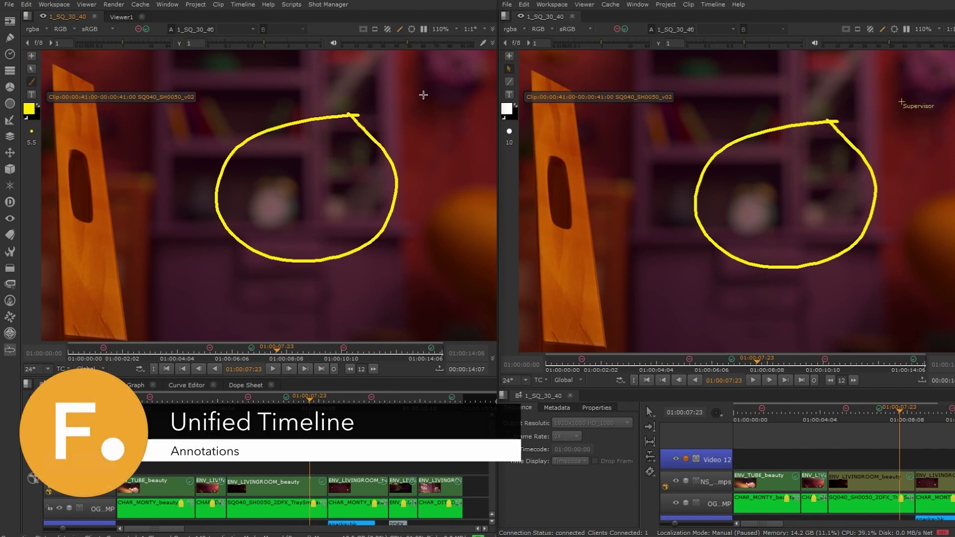
{"action": "left_click_drag", "start_coordinate": [431, 81], "coordinate": [413, 98]}
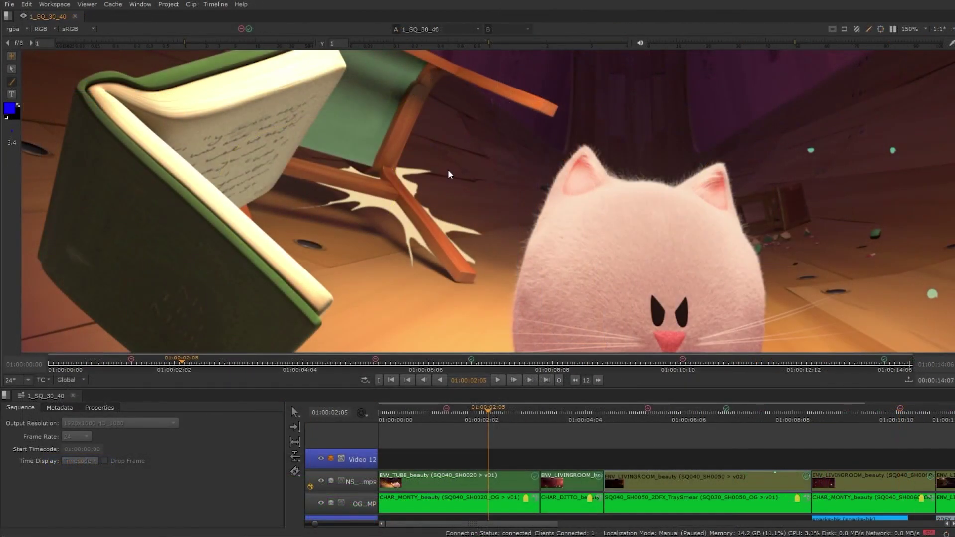
{"action": "mouse_move", "coordinate": [436, 148]}
{"action": "left_mouse_down"}
{"action": "mouse_move", "coordinate": [320, 165]}
{"action": "mouse_move", "coordinate": [383, 281]}
{"action": "mouse_move", "coordinate": [485, 194]}
{"action": "left_mouse_up"}
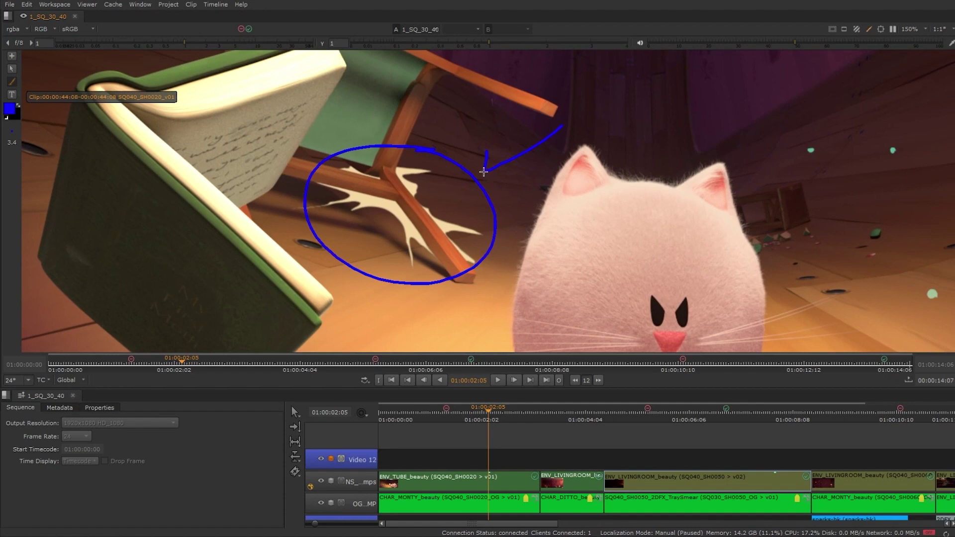
{"action": "left_click", "coordinate": [569, 120]}
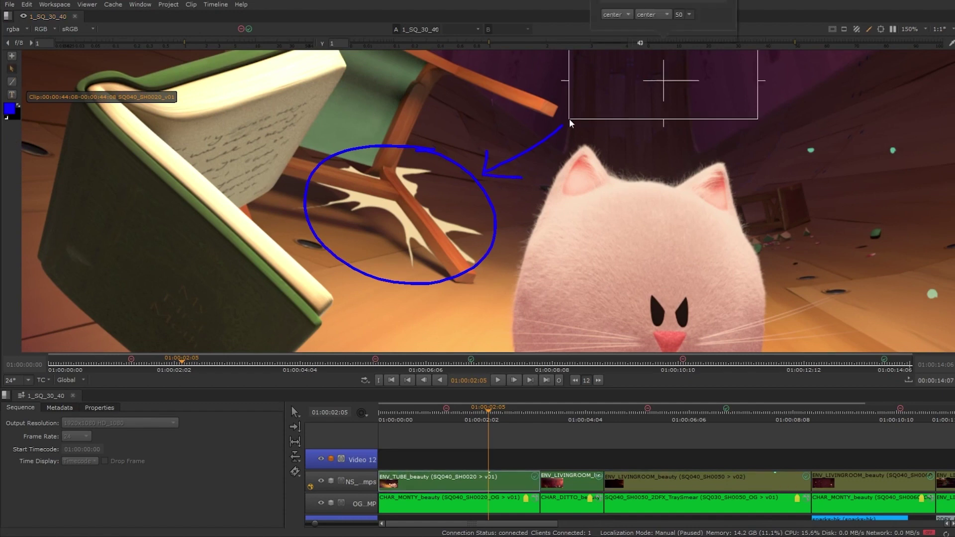
{"action": "type", "text": "Fix this"}
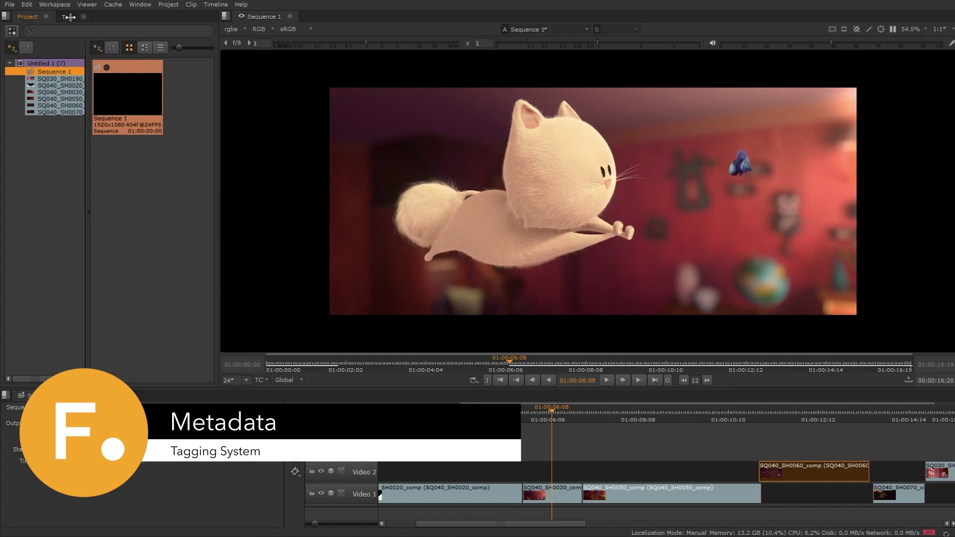
Step: From the Status tag presets, tag the SH0030 clip as Final and the shot as In Progress
{"action": "left_click", "coordinate": [68, 17]}
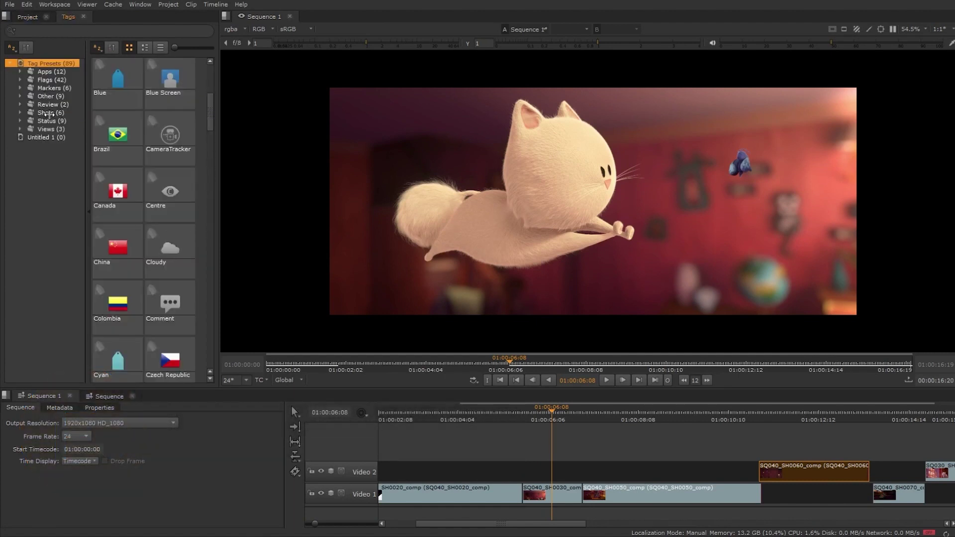
{"action": "left_click", "coordinate": [51, 121]}
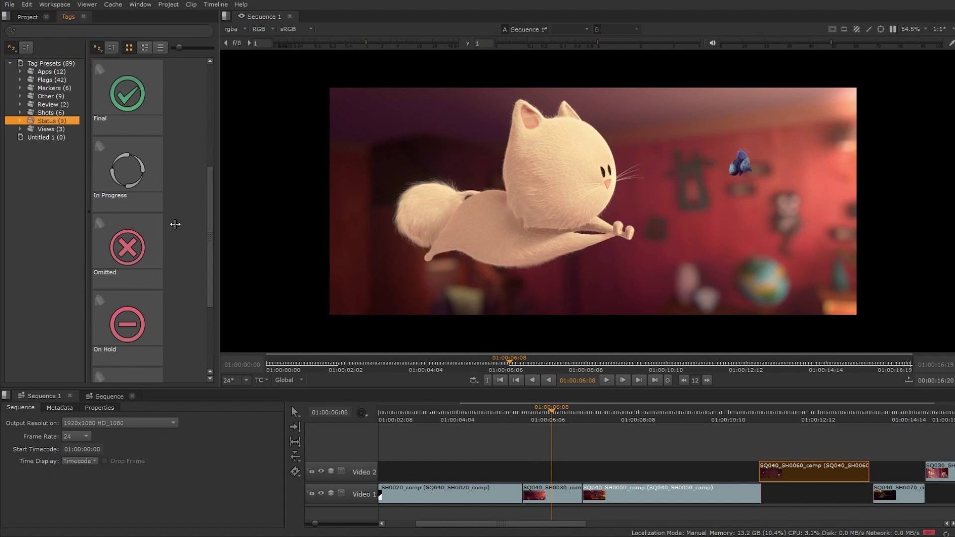
{"action": "mouse_move", "coordinate": [124, 95]}
{"action": "left_mouse_down"}
{"action": "mouse_move", "coordinate": [341, 511]}
{"action": "mouse_move", "coordinate": [593, 527]}
{"action": "mouse_move", "coordinate": [564, 496]}
{"action": "left_mouse_up"}
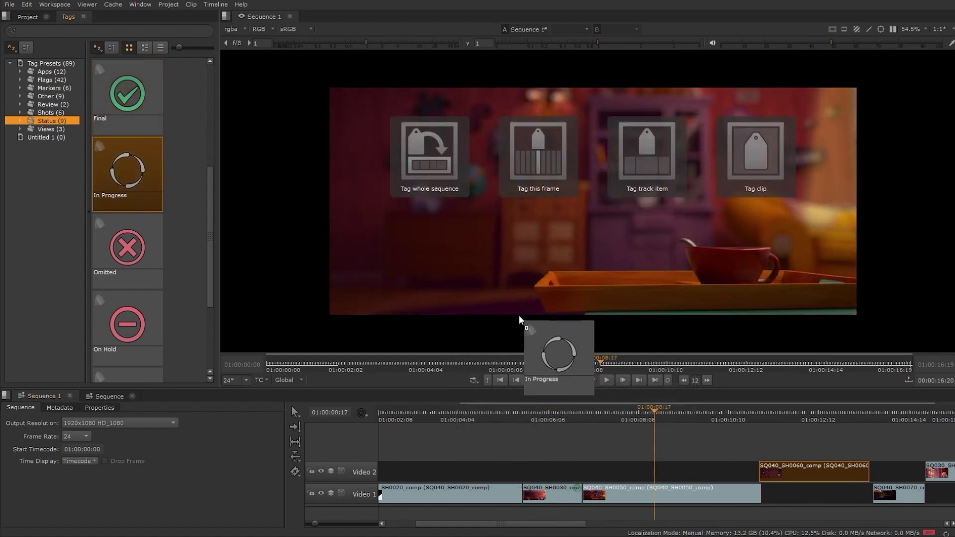
{"action": "left_click_drag", "start_coordinate": [524, 318], "coordinate": [543, 151]}
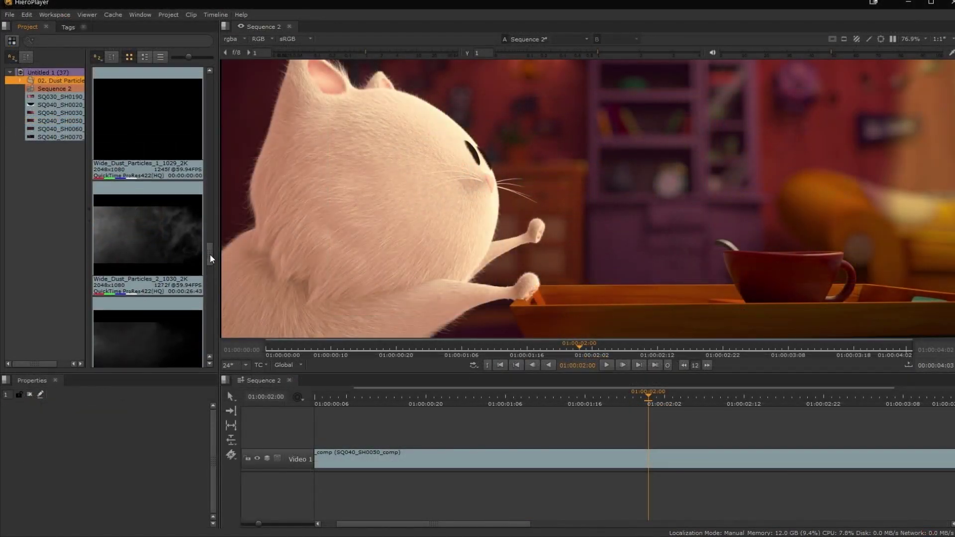
Step: Place Dust_Particles_15_1025_2K on a Video 2 track above the cat shot
{"action": "left_click_drag", "start_coordinate": [210, 255], "coordinate": [213, 241]}
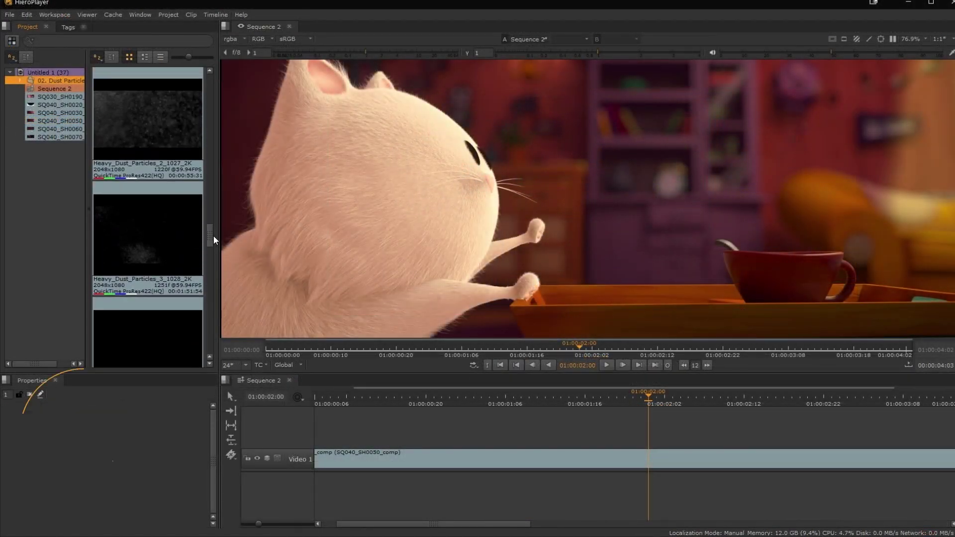
{"action": "left_click_drag", "start_coordinate": [214, 238], "coordinate": [217, 222]}
{"action": "left_click_drag", "start_coordinate": [186, 139], "coordinate": [323, 458]}
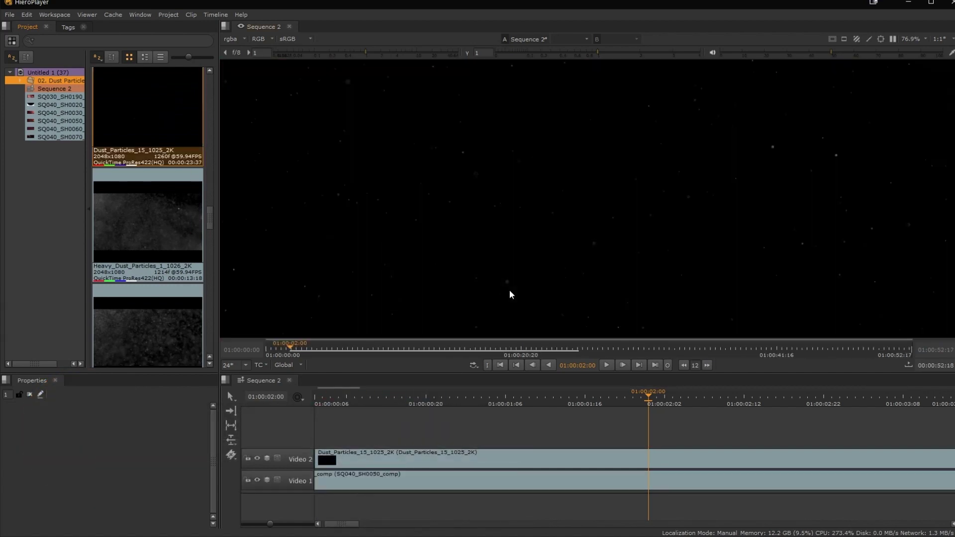
Step: Set a blend mode on Video 2 so the dust particles overlay the cat shot, then copy the clip
{"action": "left_click", "coordinate": [267, 458]}
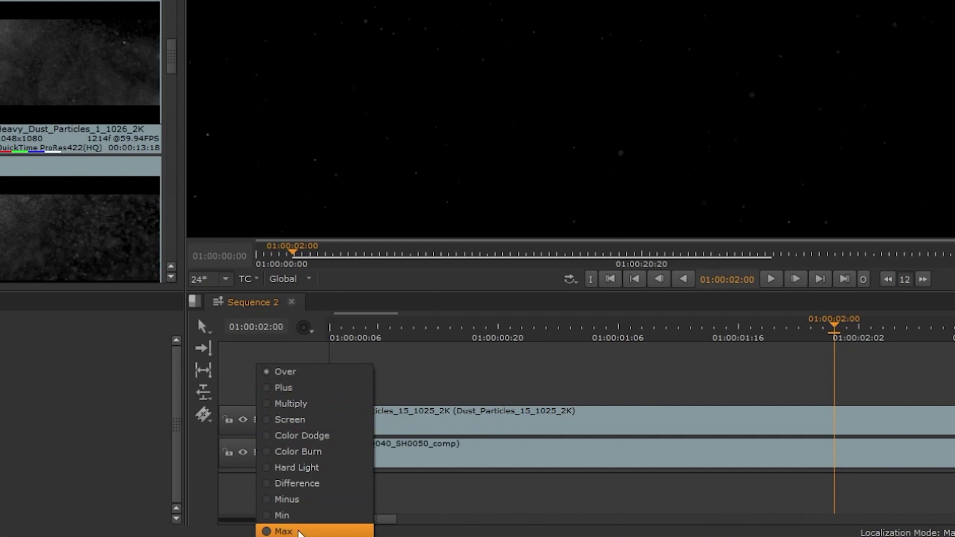
{"action": "left_click", "coordinate": [307, 427]}
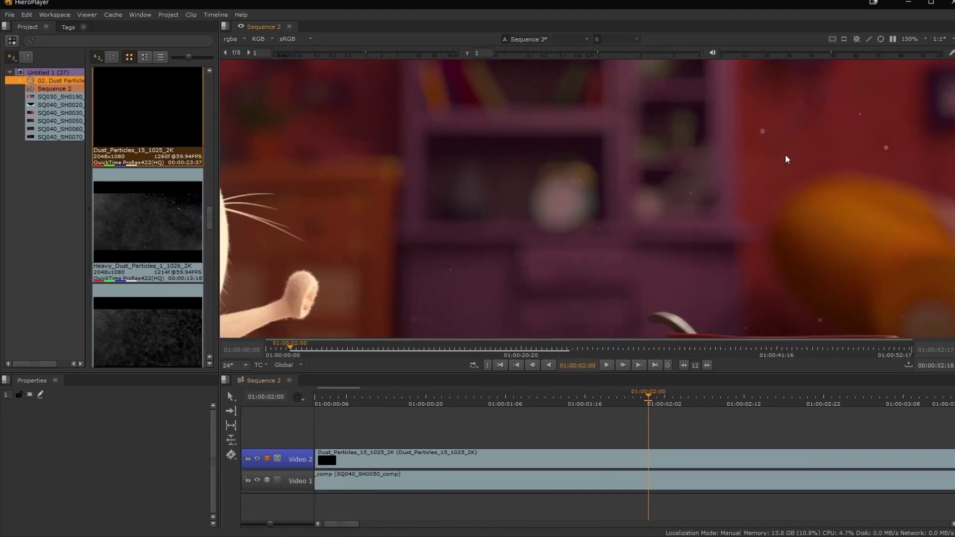
{"action": "left_click", "coordinate": [488, 456]}
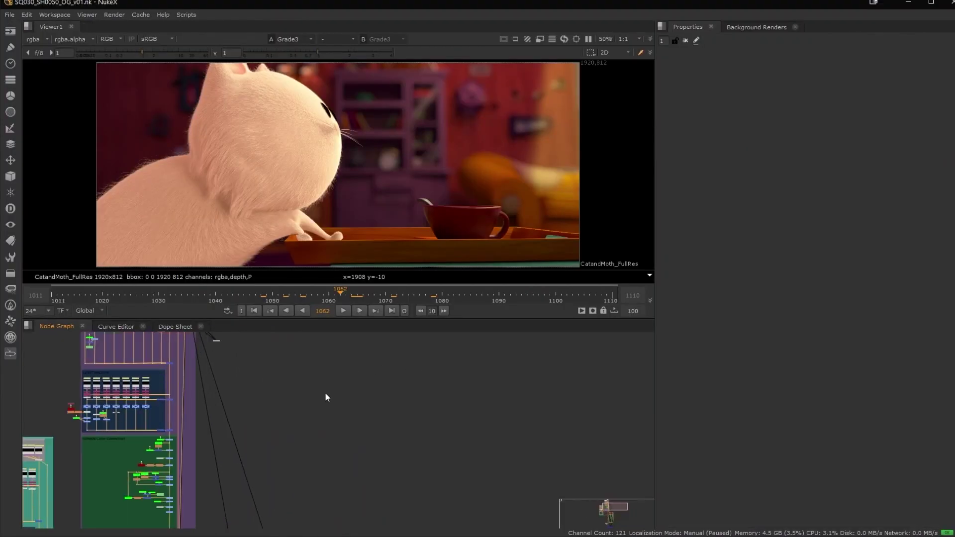
{"action": "key", "text": "ctrl+v"}
Step: Paste the copied dust clip into NukeX as Read40 and zoom in on its 2048x1080 particles
{"action": "key", "text": "1"}
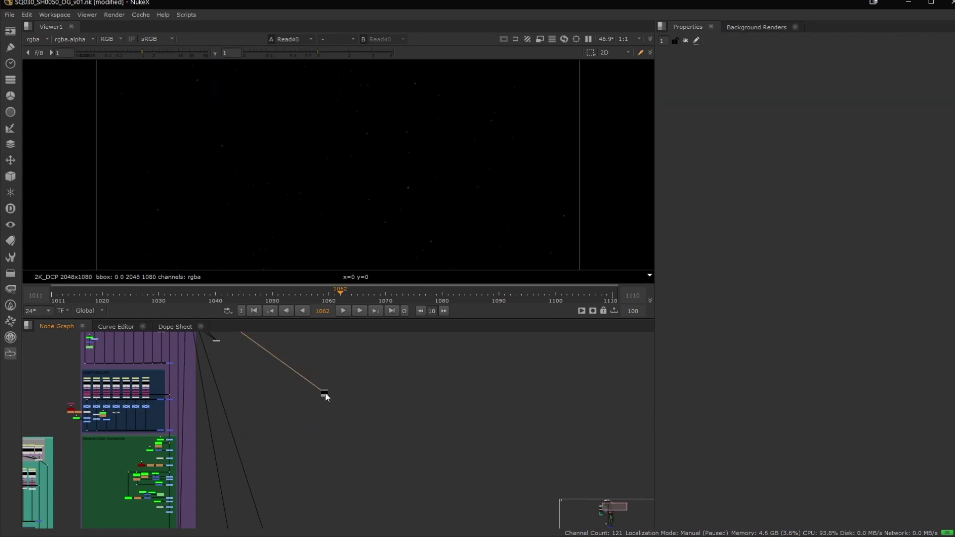
{"action": "scroll", "coordinate": [369, 129], "scroll_direction": "up", "scroll_amount": 2}
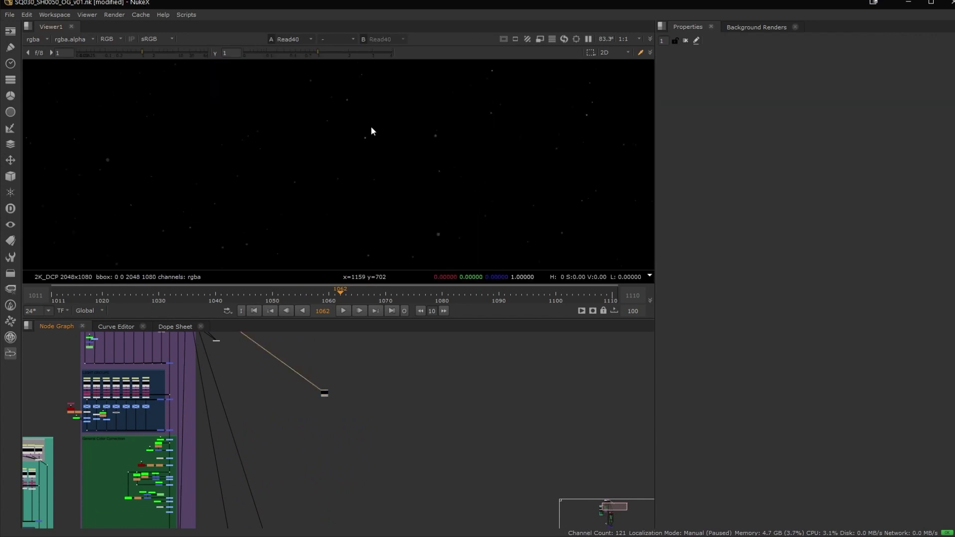